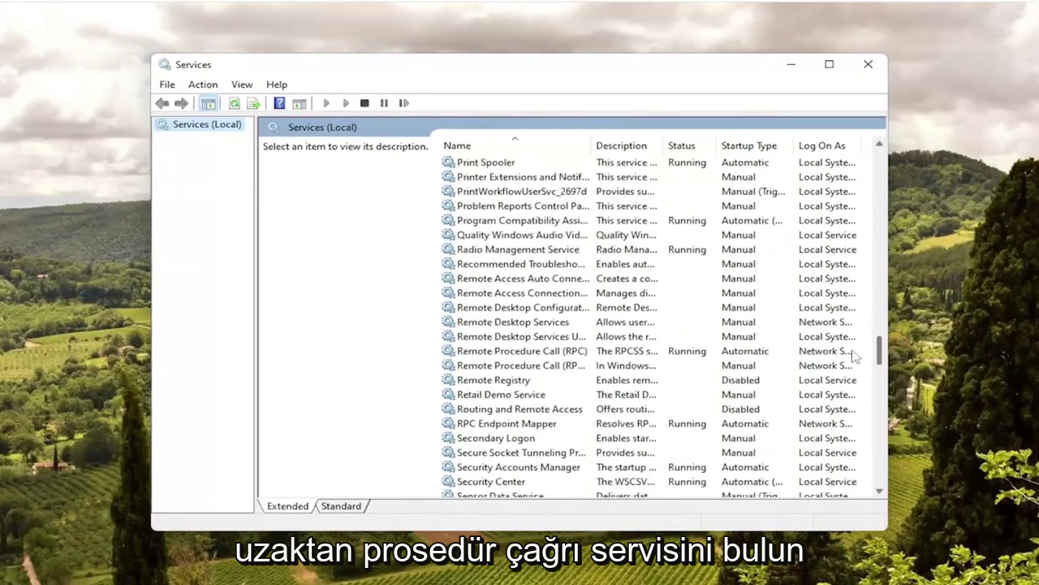
- Check the startup type and status in the properties of the Remote Procedure Call (RPC) service
left_click(504, 293)
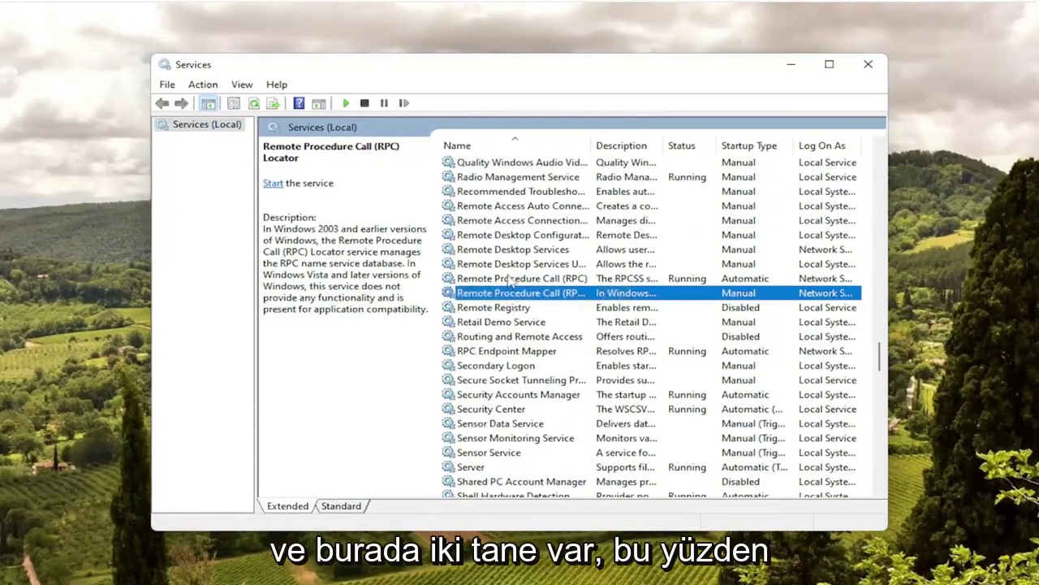
left_click(509, 280)
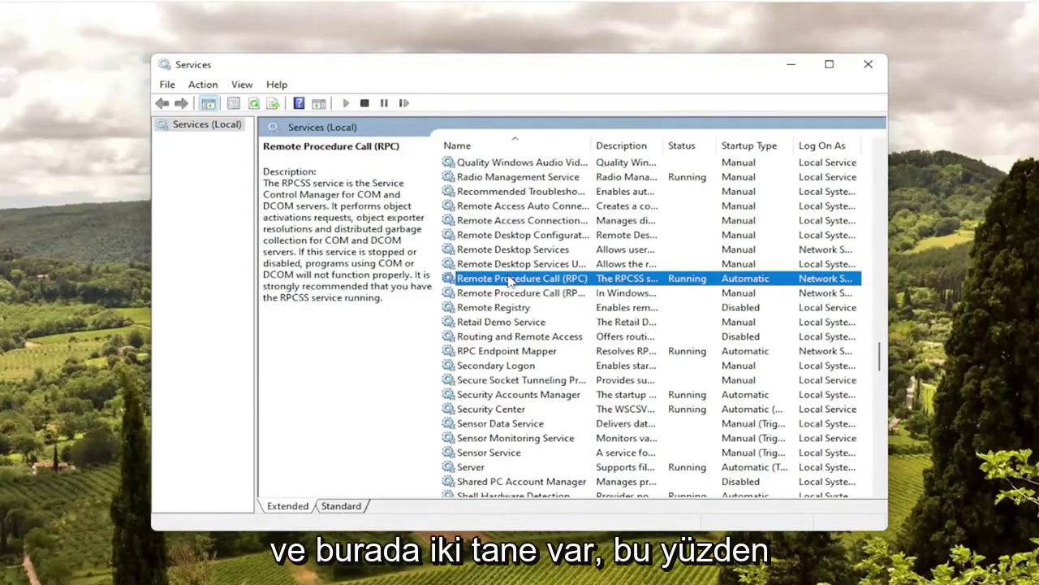
double_click(490, 280)
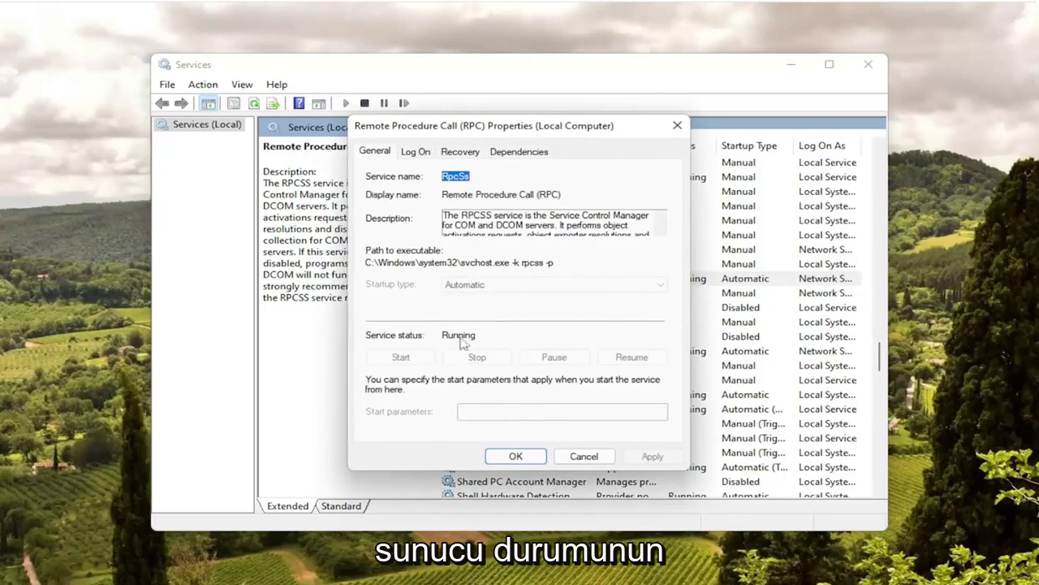
left_click(516, 457)
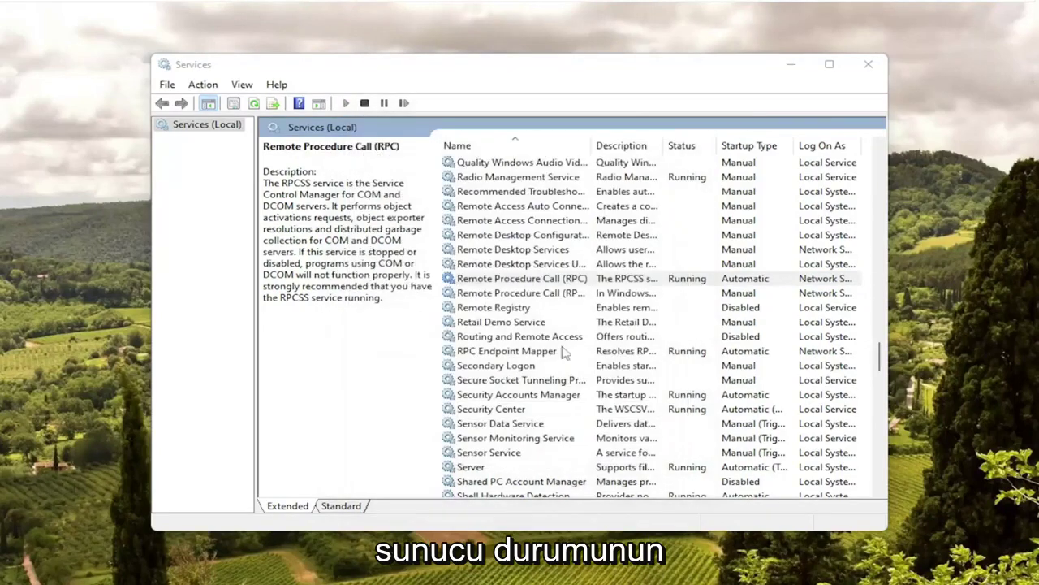
- Set the Remote Procedure Call (RPC) Locator service to Automatic startup, start it, apply the settings and close Services
double_click(523, 294)
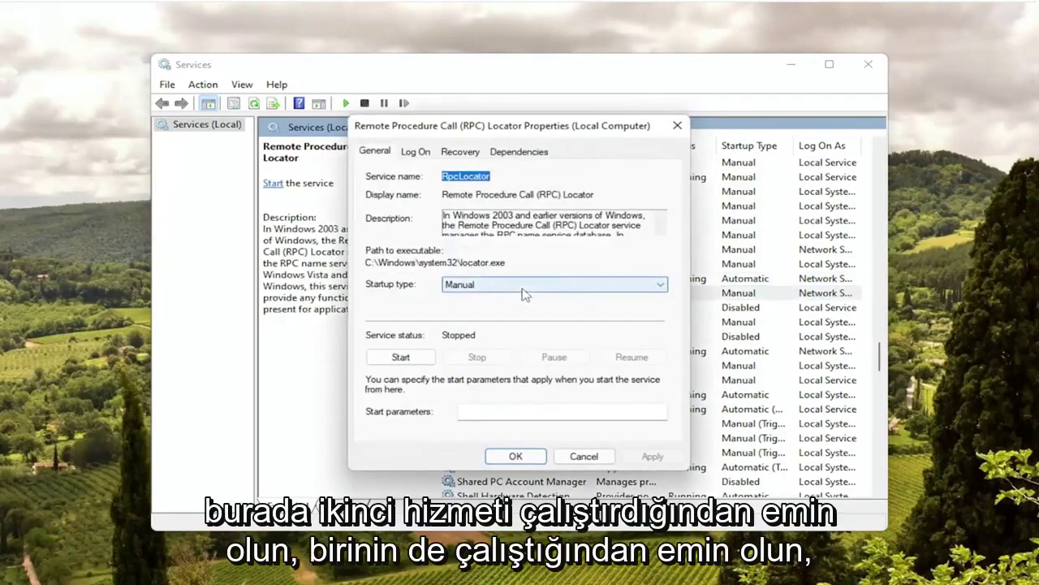
left_click(505, 287)
left_click(480, 312)
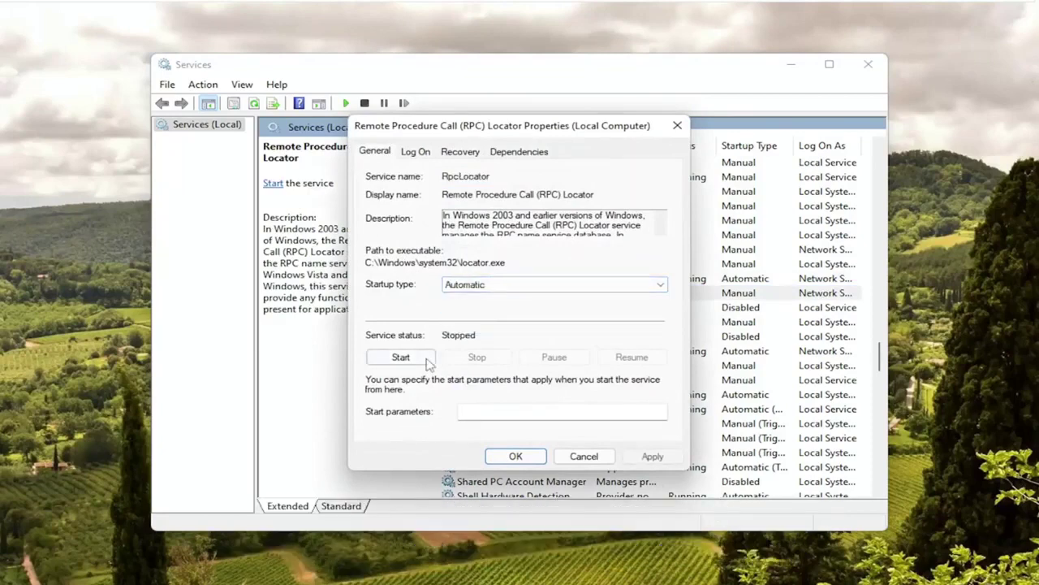
left_click(429, 361)
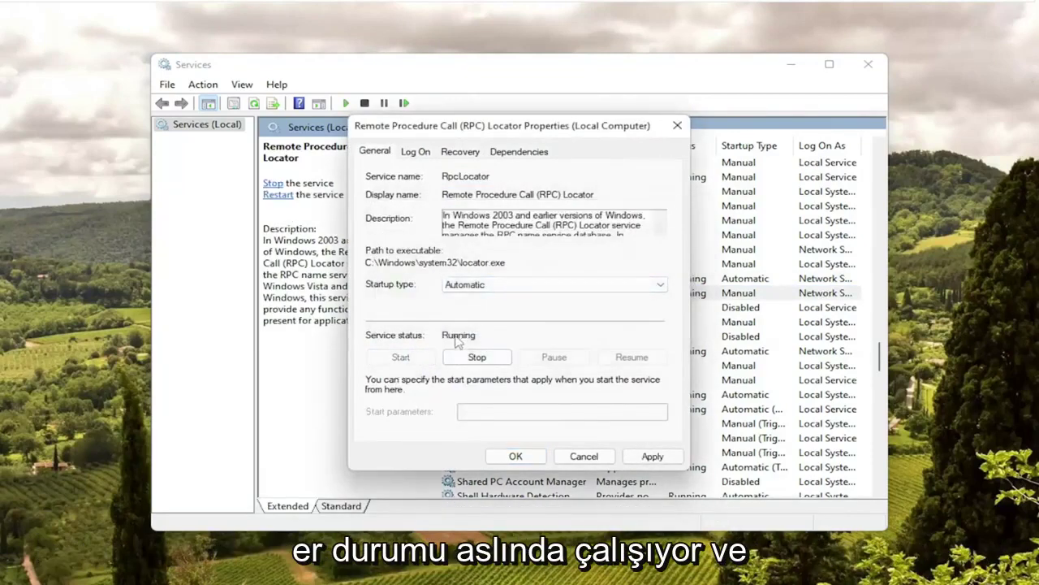
left_click(652, 456)
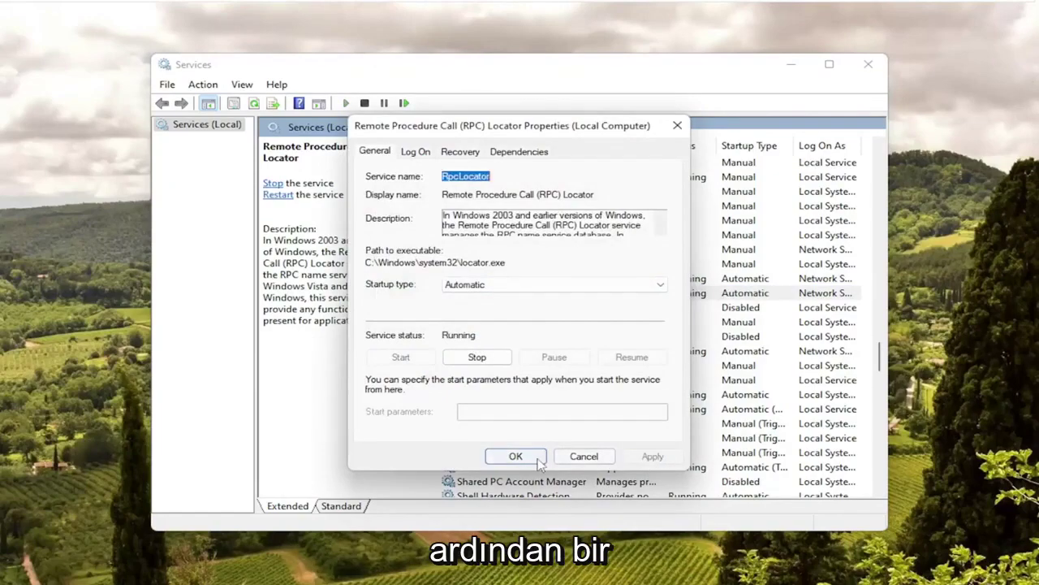
left_click(516, 457)
left_click(871, 76)
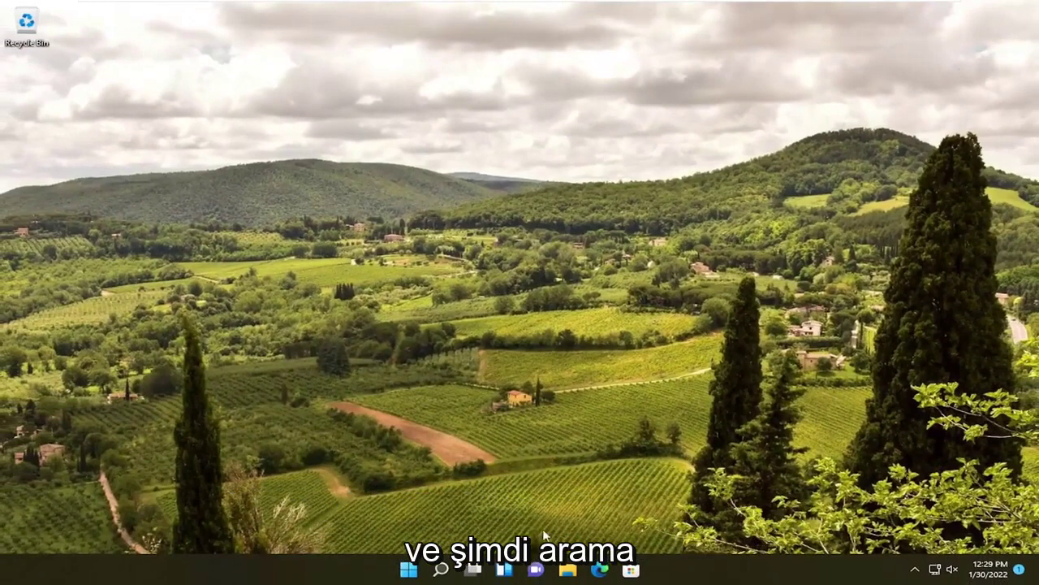
- Search Windows for "index" and open Indexing Options, placing its window near the middle of the desktop
left_click(440, 570)
type("index")
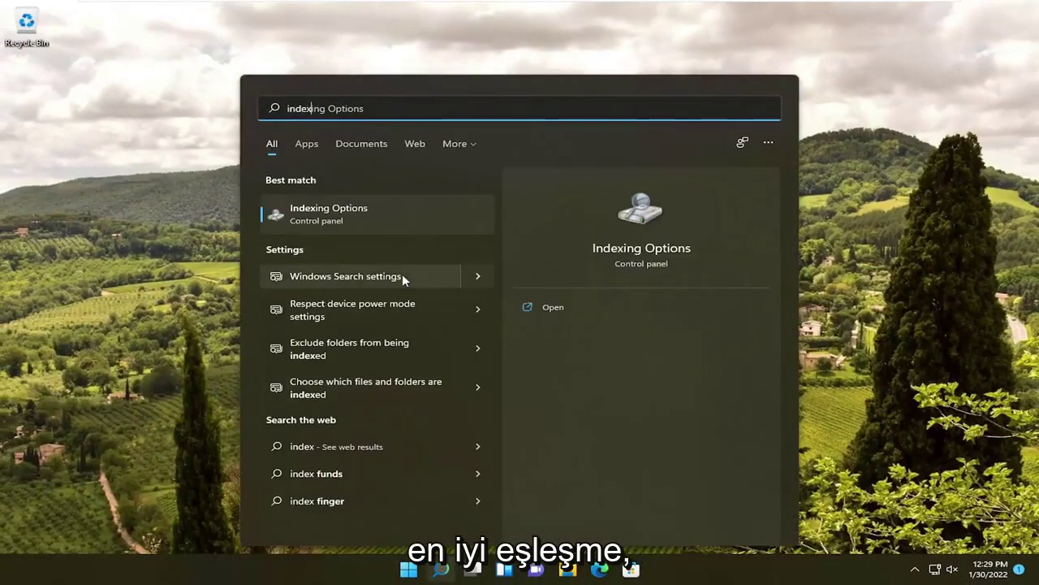
left_click(348, 214)
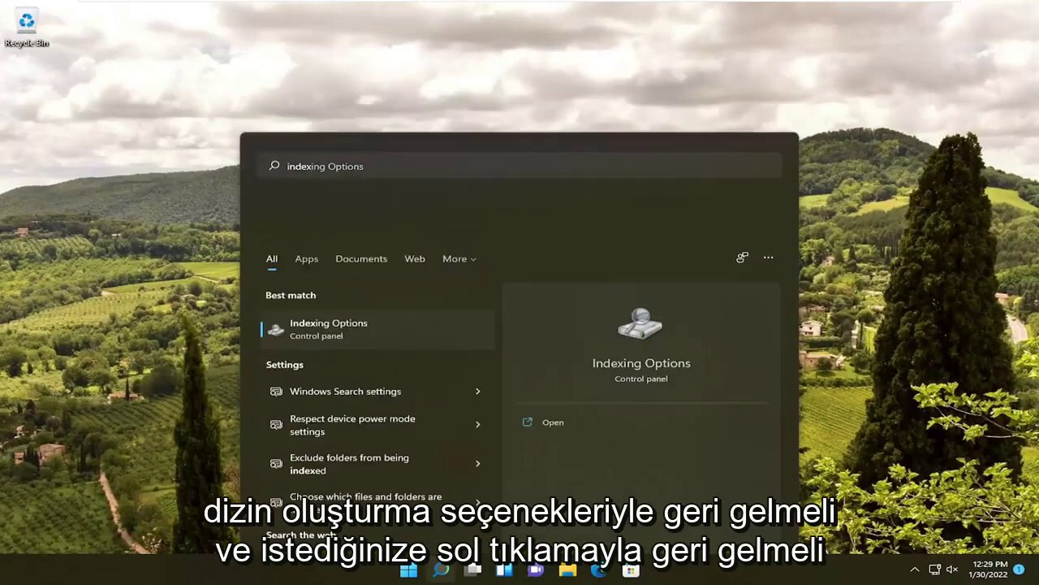
left_click_drag(163, 57, 471, 81)
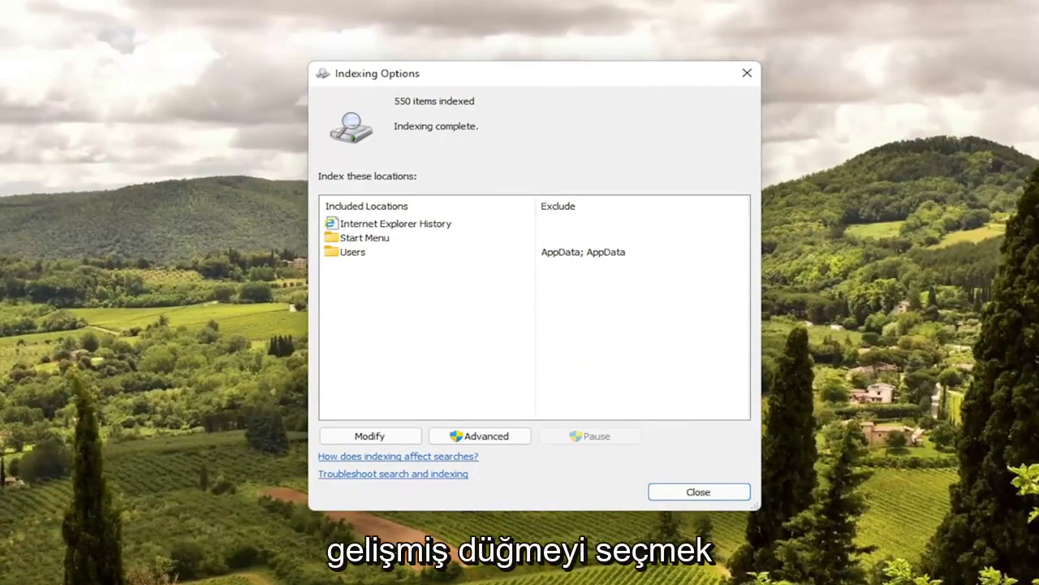
- Delete and rebuild the search index from the advanced indexing options, confirm, and close Indexing Options
left_click(476, 438)
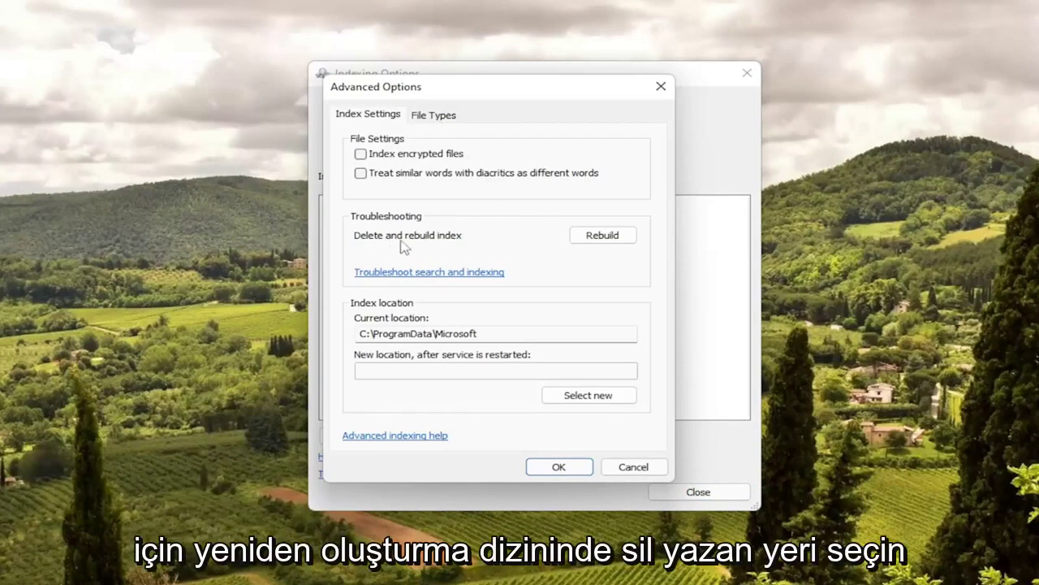
left_click(604, 236)
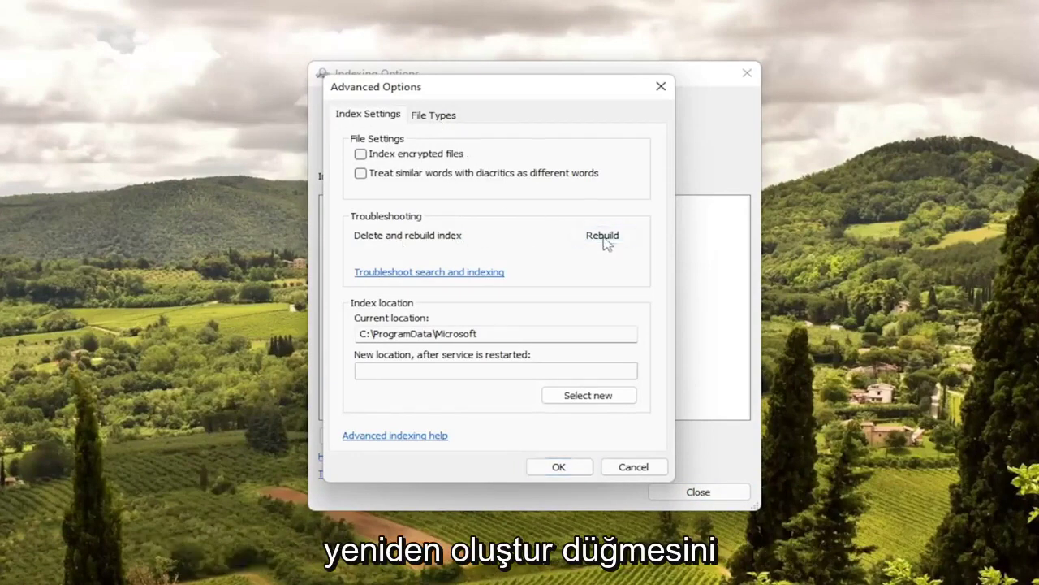
left_click(566, 397)
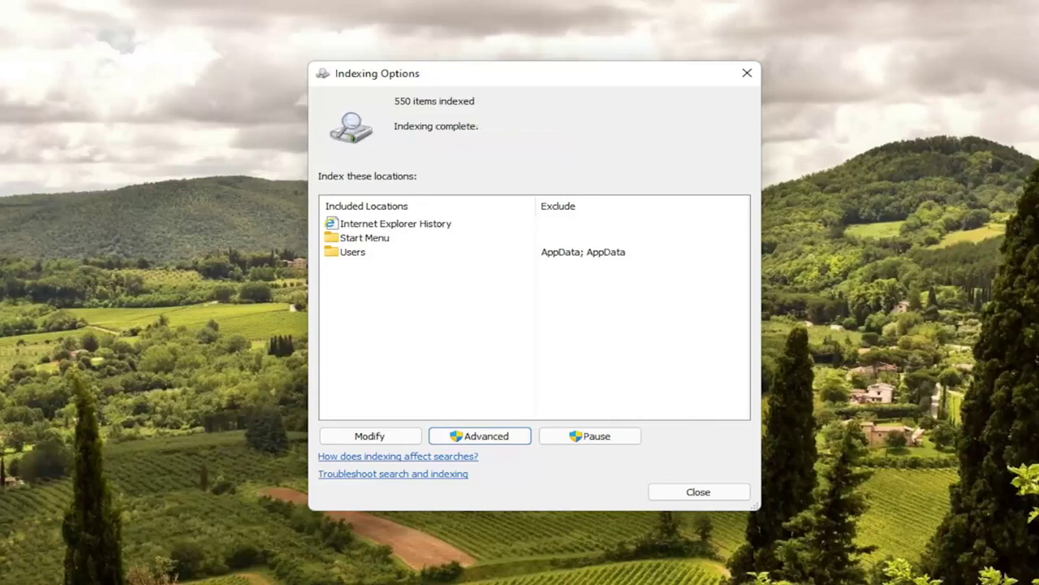
left_click(746, 74)
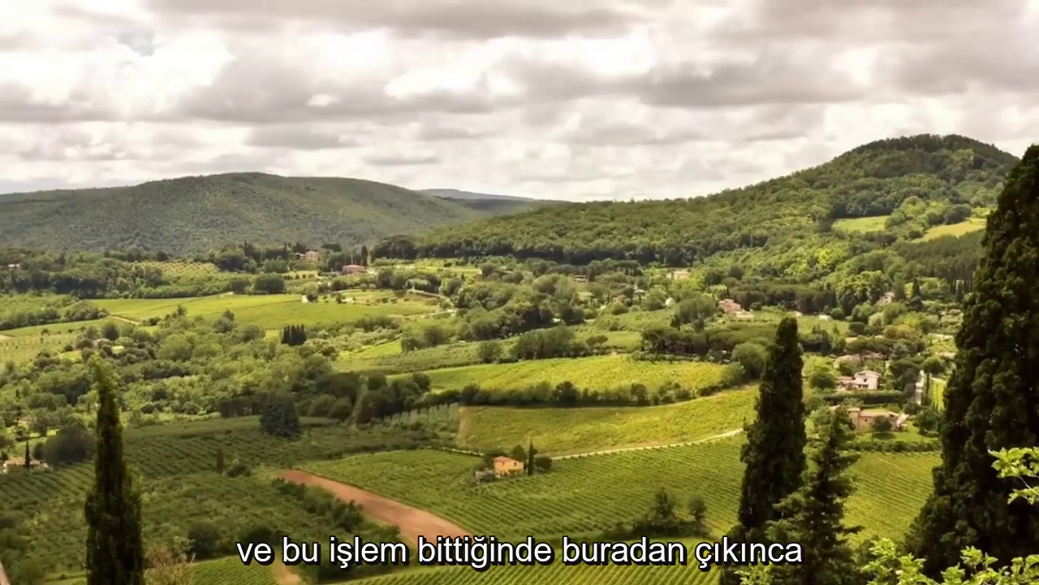
- Search Windows for "cmd" and open Command Prompt as administrator, allowing it to make changes and repositioning its window
key("super")
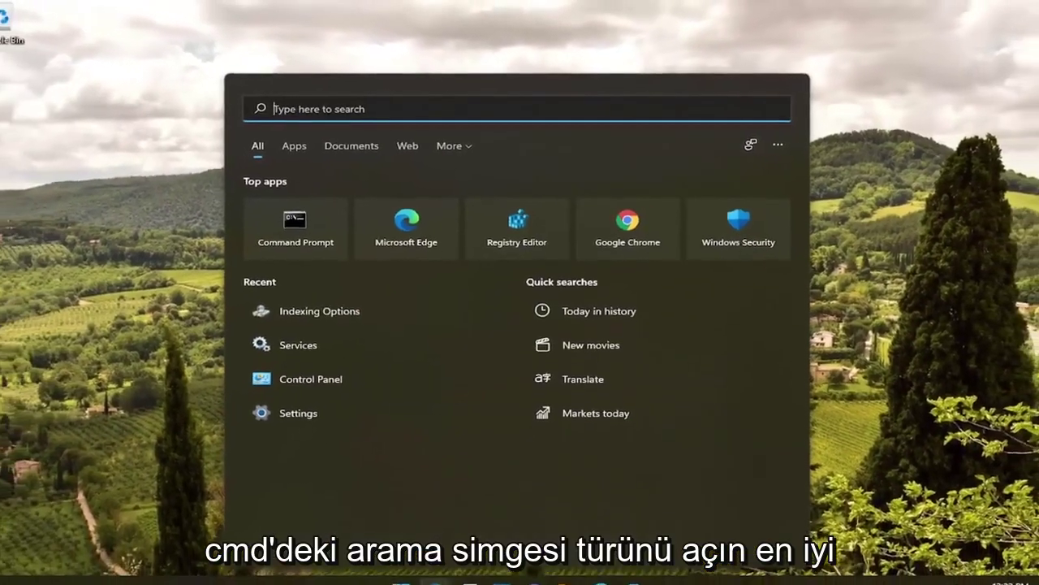
type("cmd")
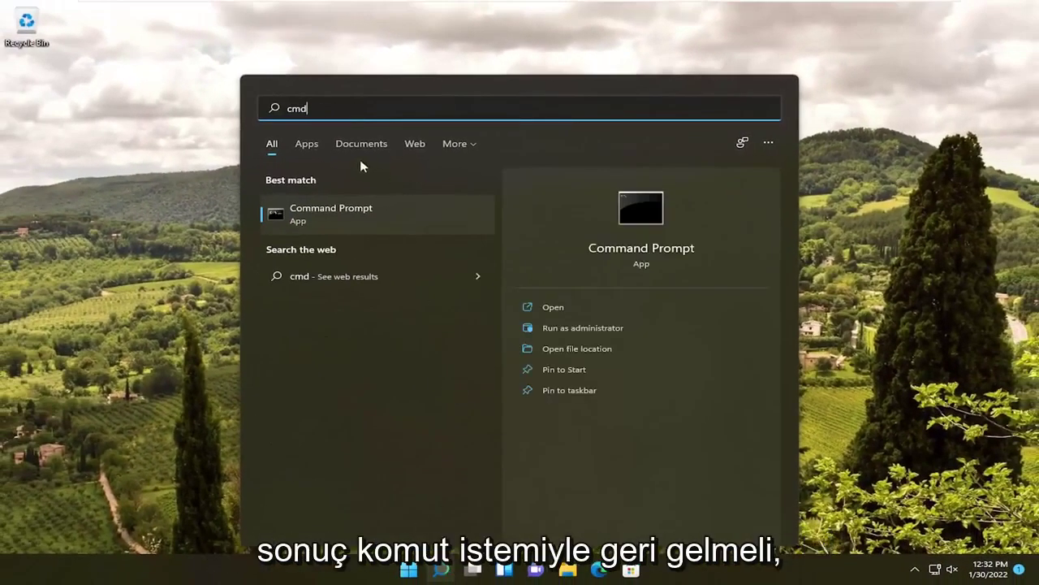
right_click(369, 220)
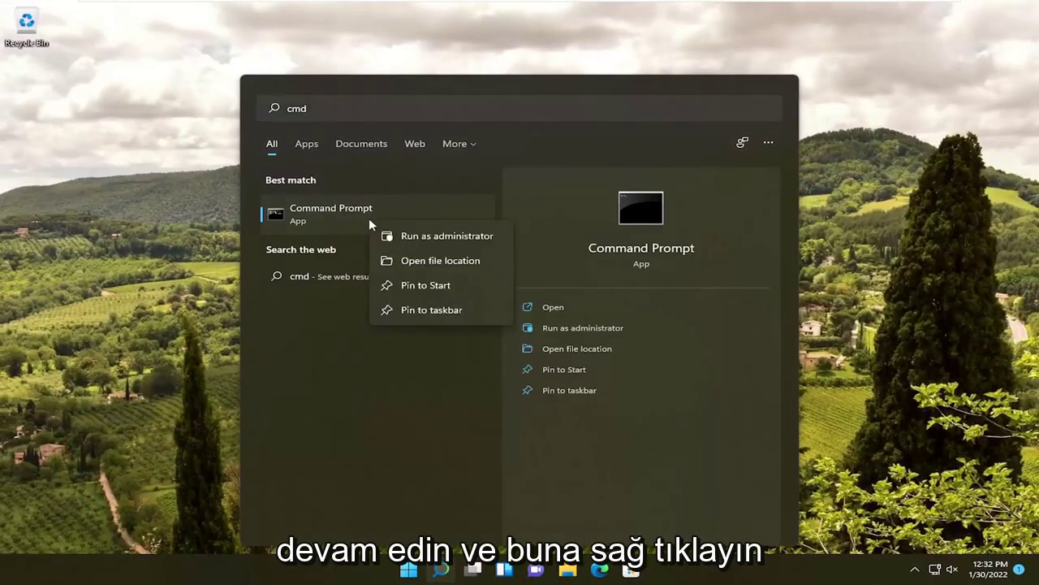
left_click(451, 240)
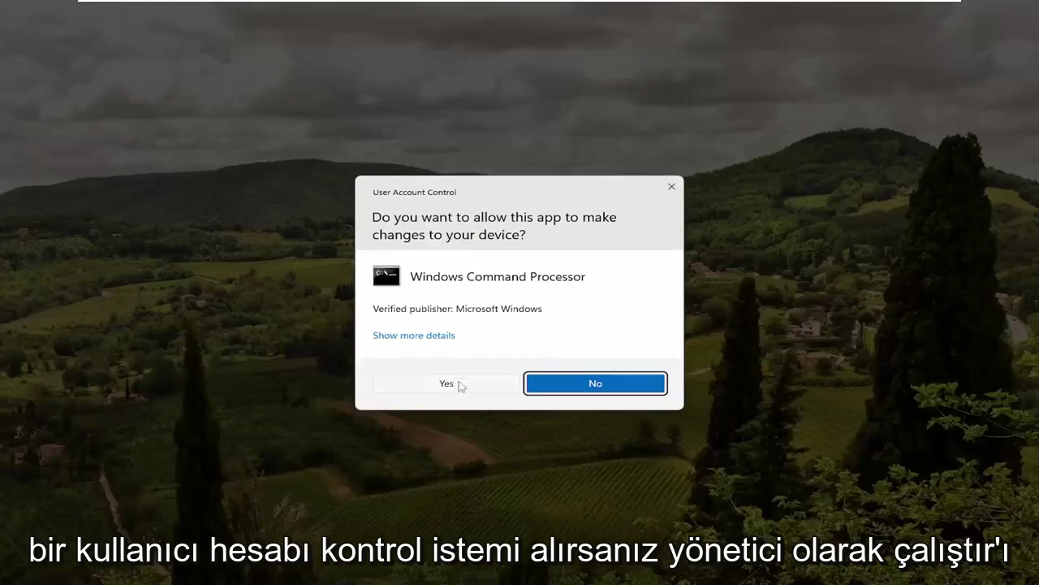
left_click(457, 387)
left_click_drag(391, 27, 538, 105)
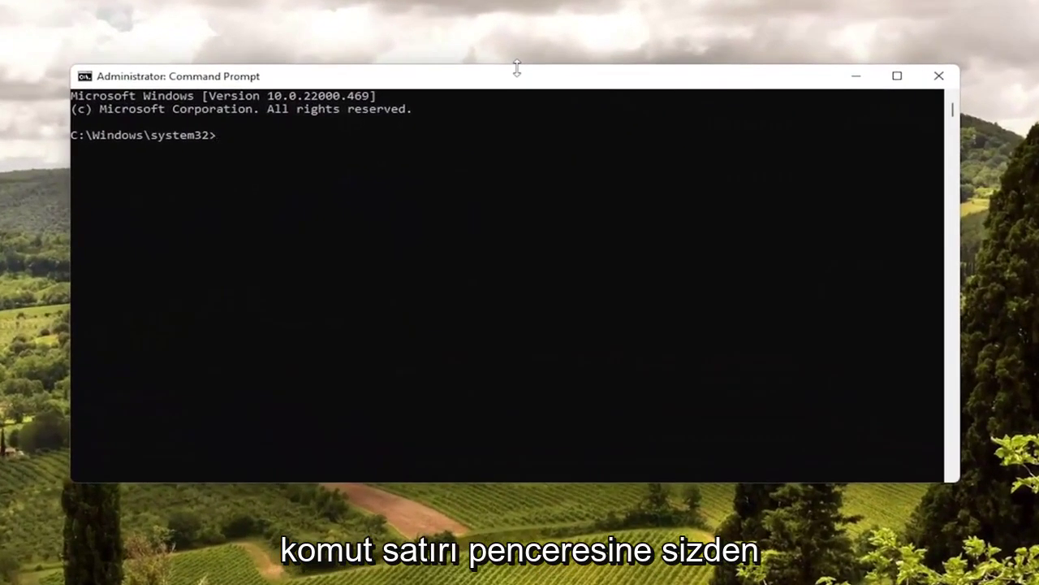
- Run the system file scan with sfc /scannow and close Command Prompt once the scan finishes
type("sfc")
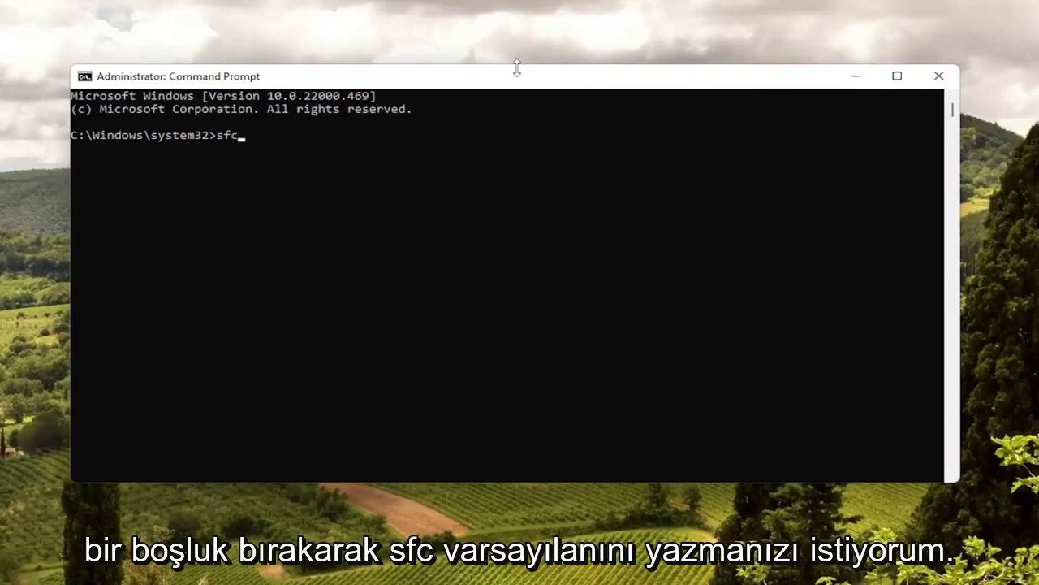
type("anow")
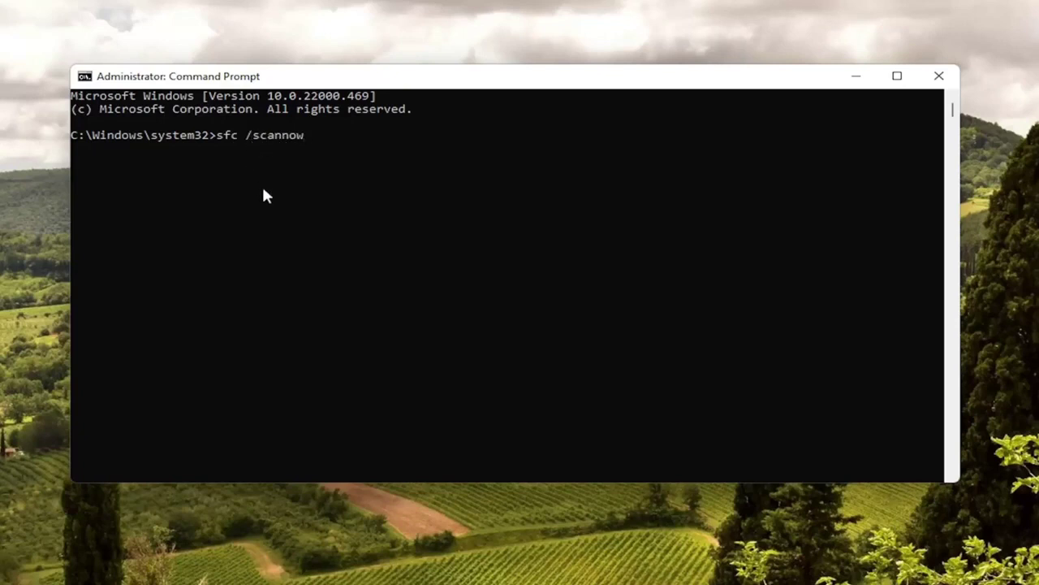
key("Return")
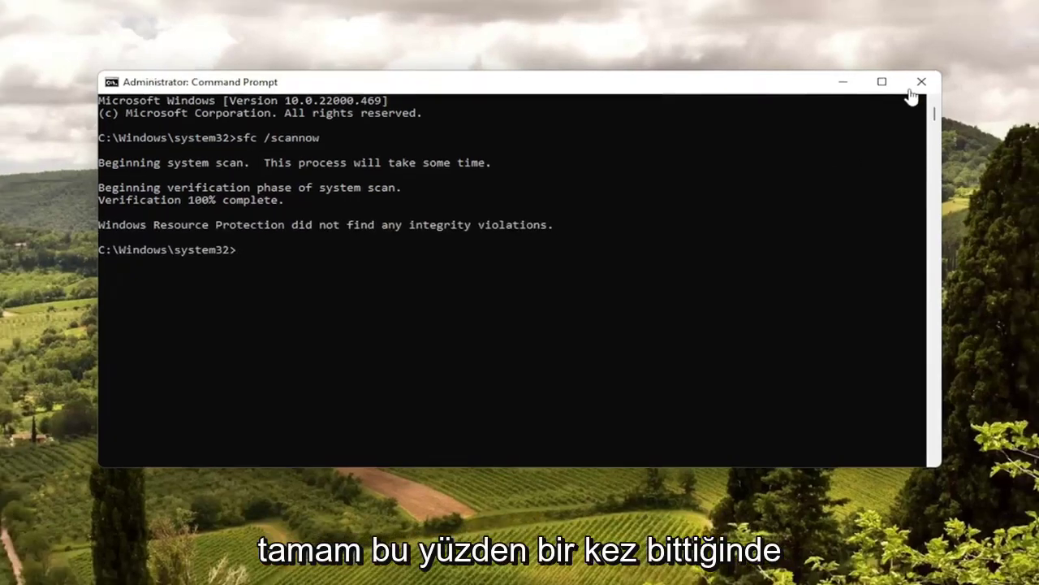
left_click(921, 82)
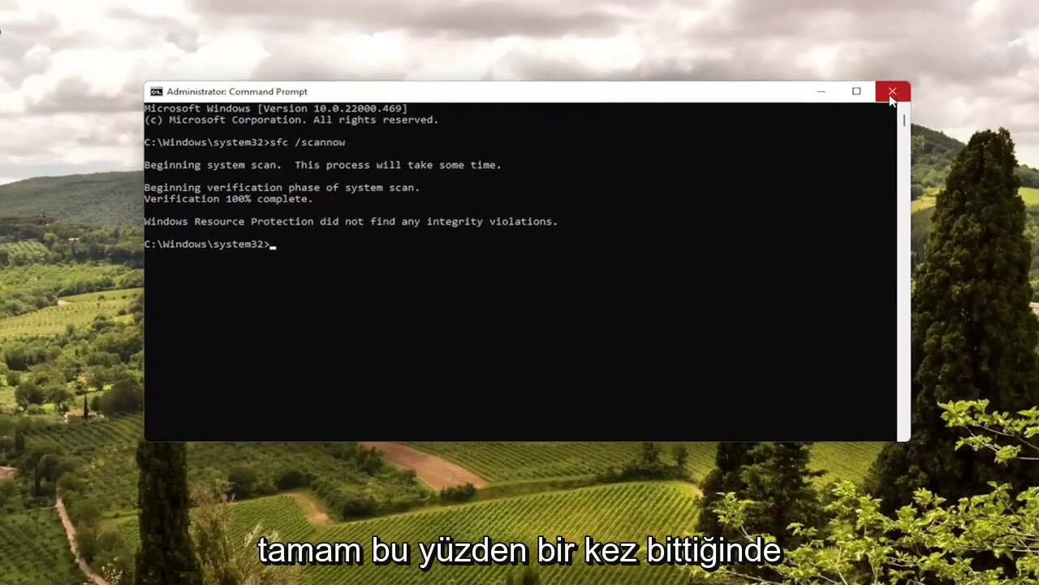
- Restart the computer
right_click(408, 570)
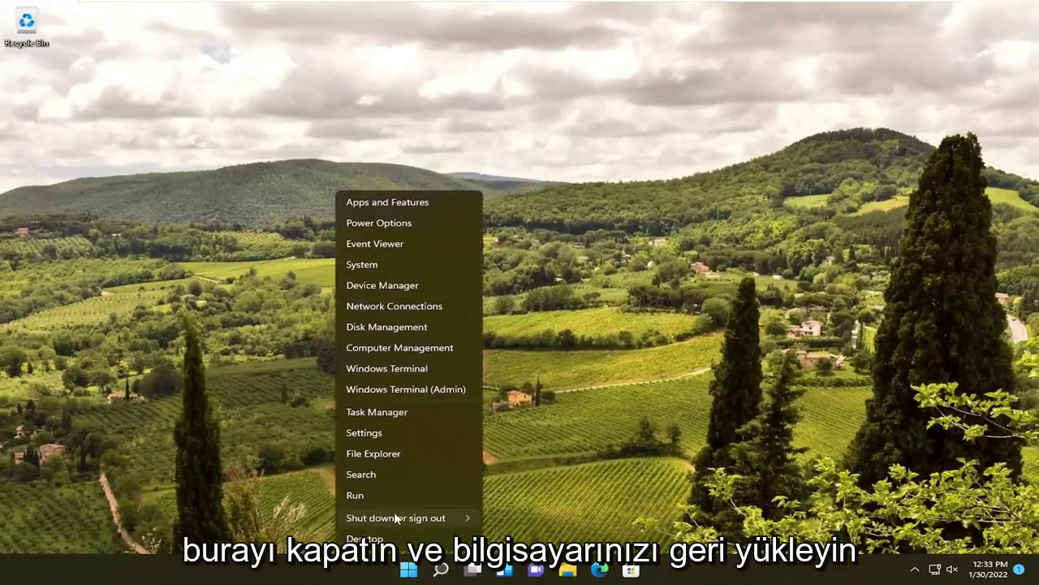
mouse_move(393, 512)
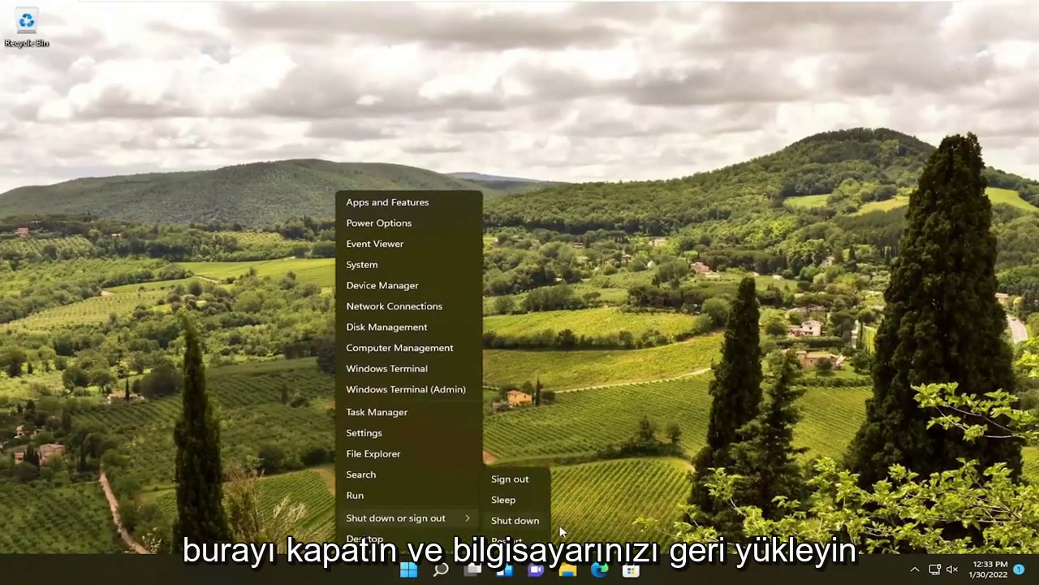
left_click(518, 538)
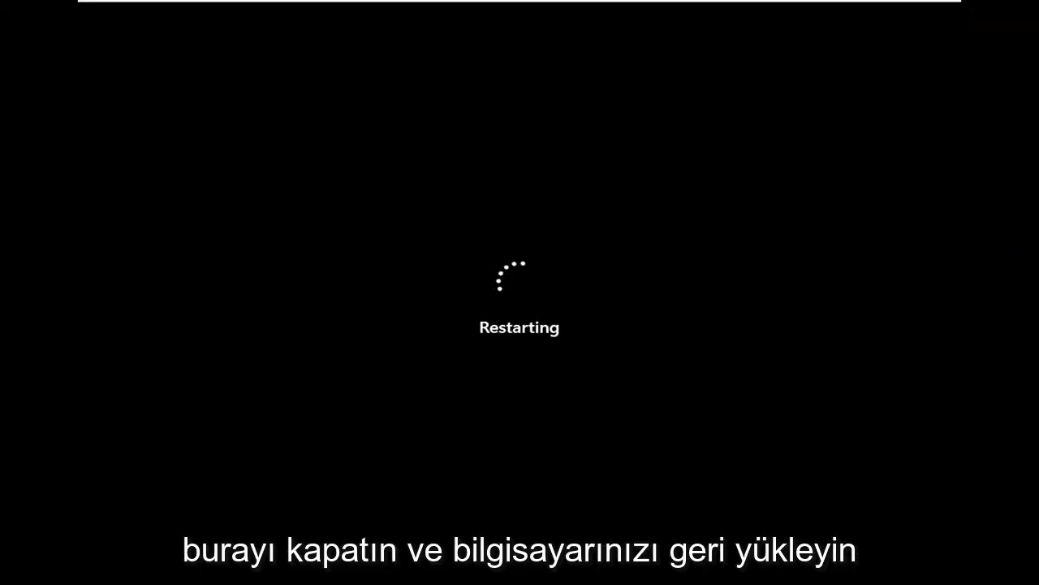